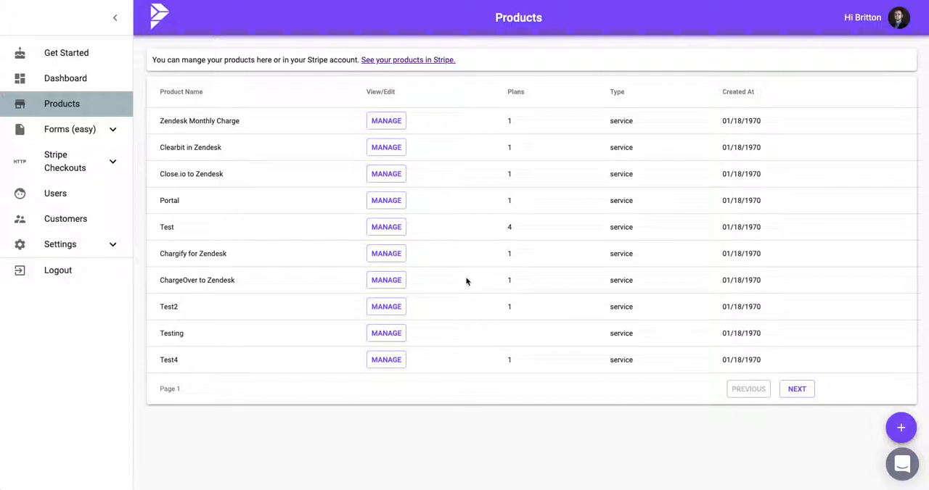
# Create a new product named Test Acme Product with the unit label Mall
pyautogui.click(899, 430)
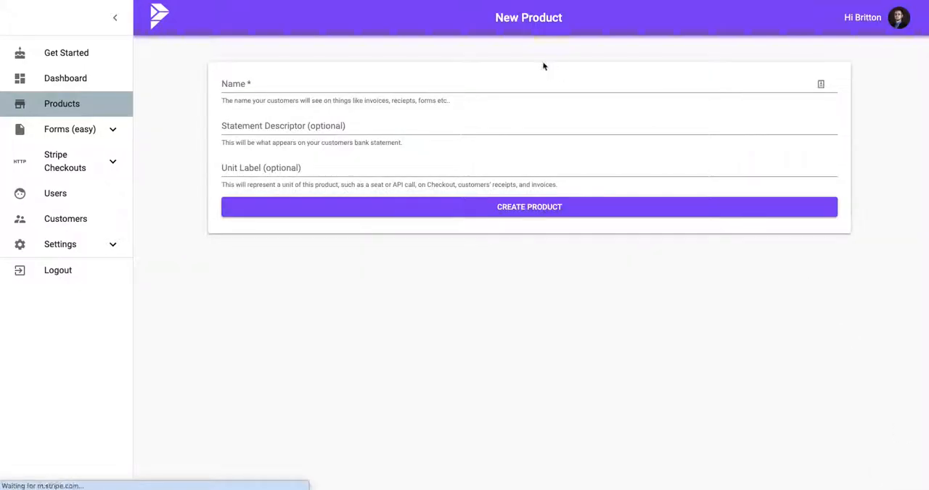
pyautogui.click(383, 79)
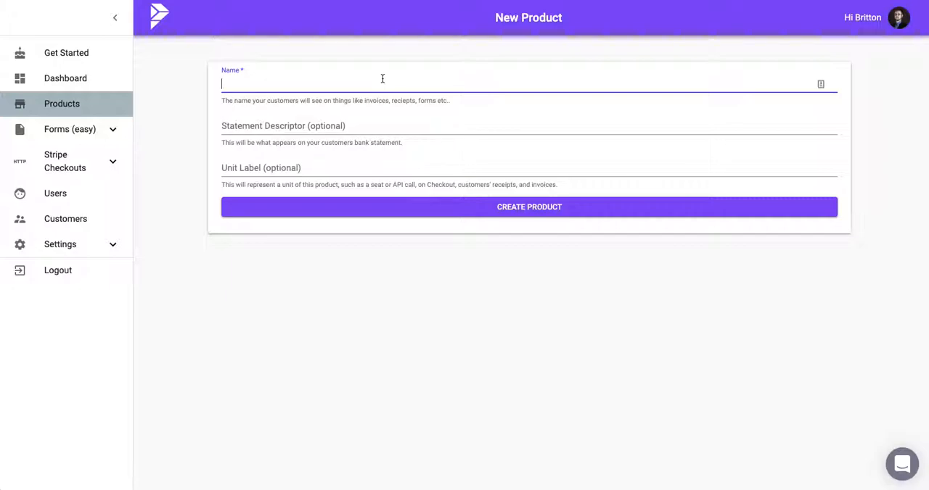
pyautogui.write('Test Acme Product')
pyautogui.click(349, 125)
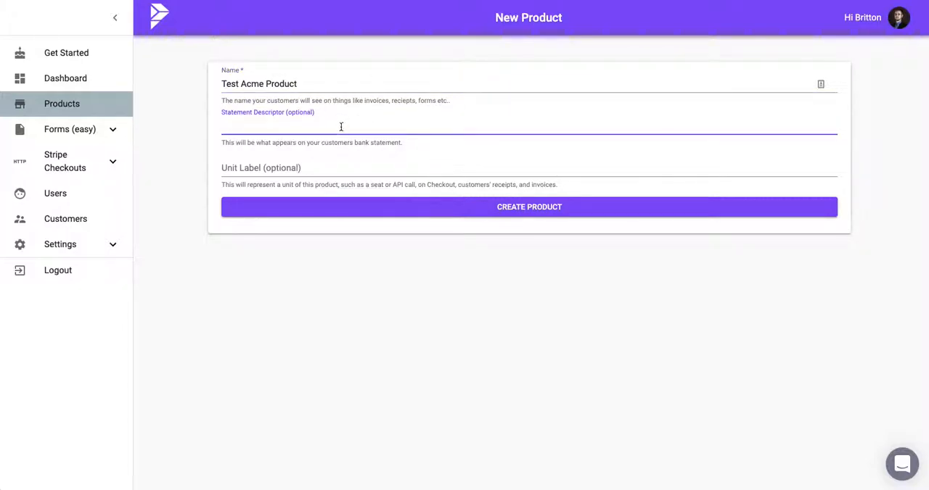
pyautogui.click(297, 169)
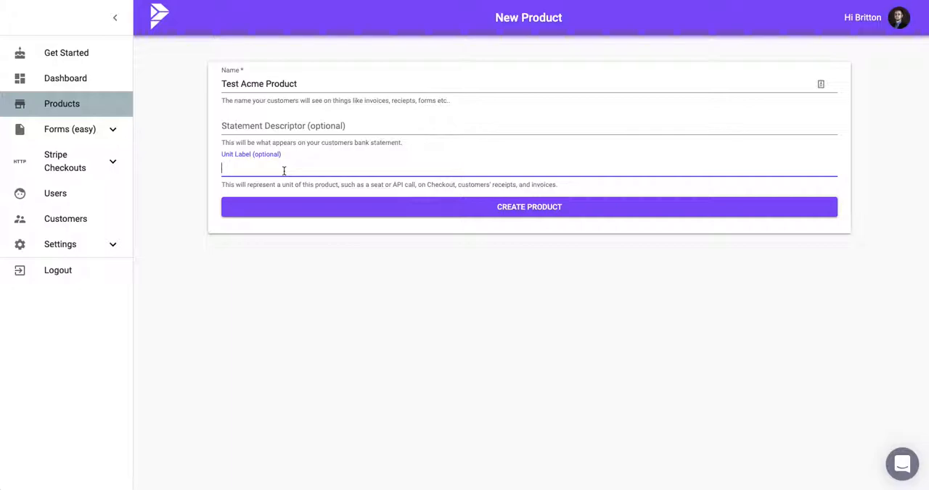
pyautogui.write('Mallets')
pyautogui.click(346, 208)
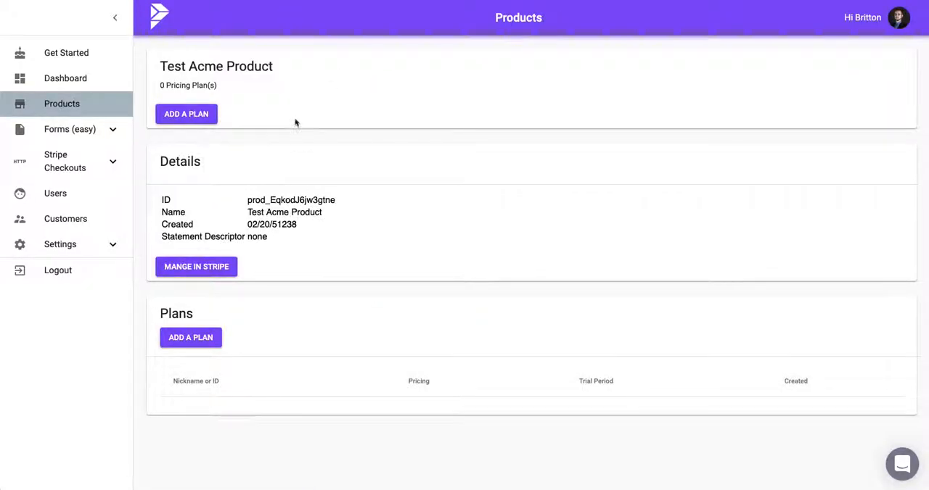
# Start adding a plan to the product and set its nickname to Monthly Mallets
pyautogui.click(209, 116)
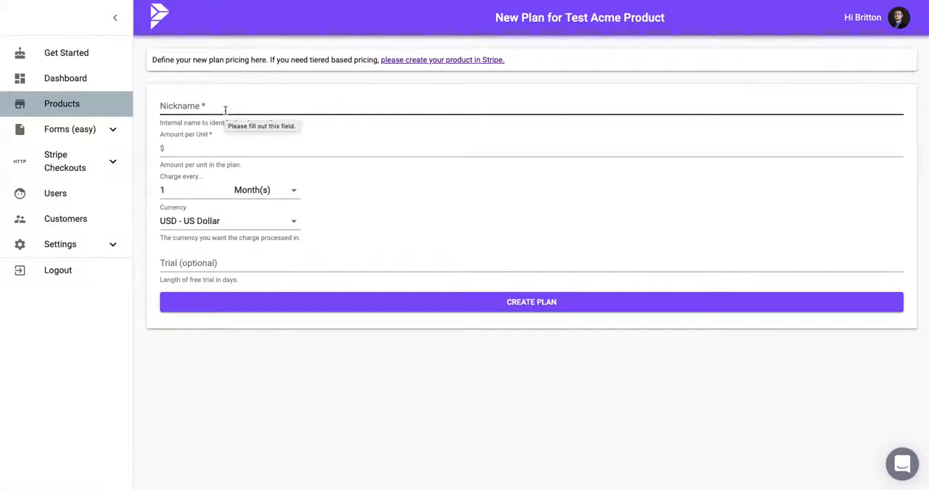
pyautogui.click(272, 106)
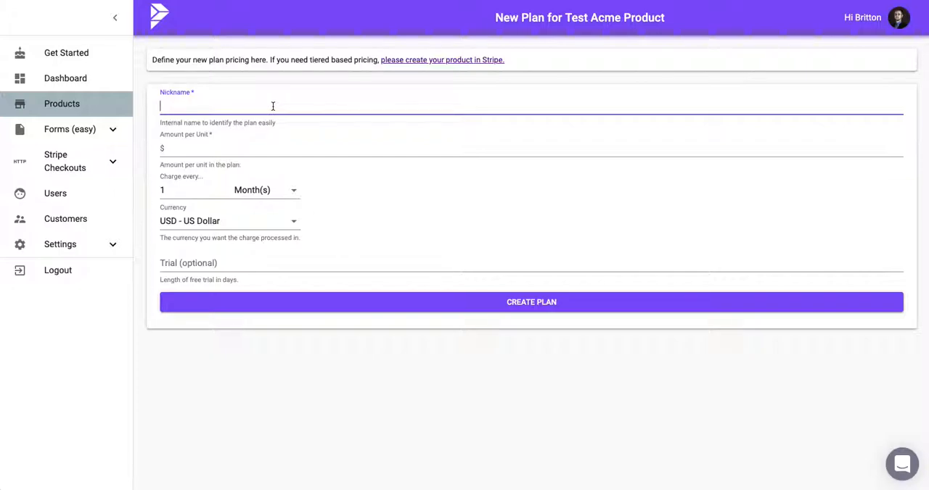
pyautogui.write('MOnthly Mallets')
pyautogui.moveTo(172, 106); pyautogui.dragTo(166, 106)
pyautogui.write('o')
# Set the plan's amount per unit to $10, charged every 1 month
pyautogui.click(192, 150)
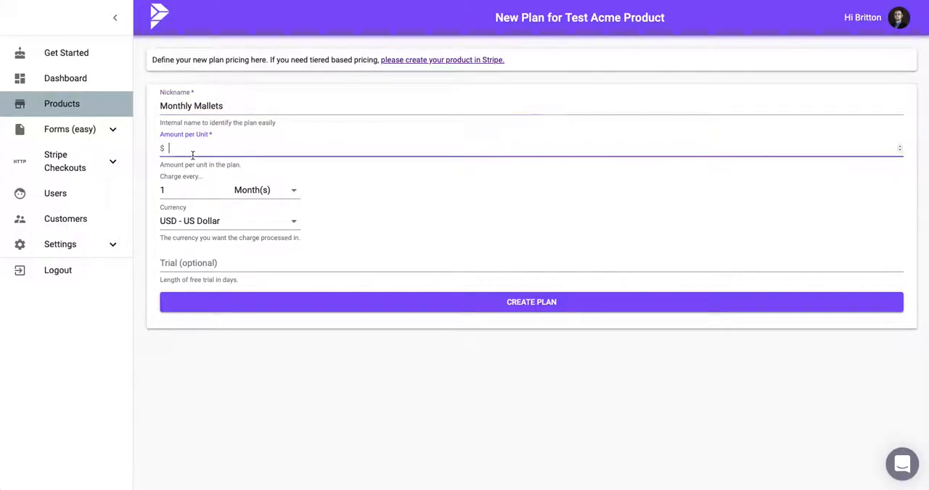
pyautogui.click(229, 151)
pyautogui.write('10')
pyautogui.click(287, 194)
pyautogui.click(338, 211)
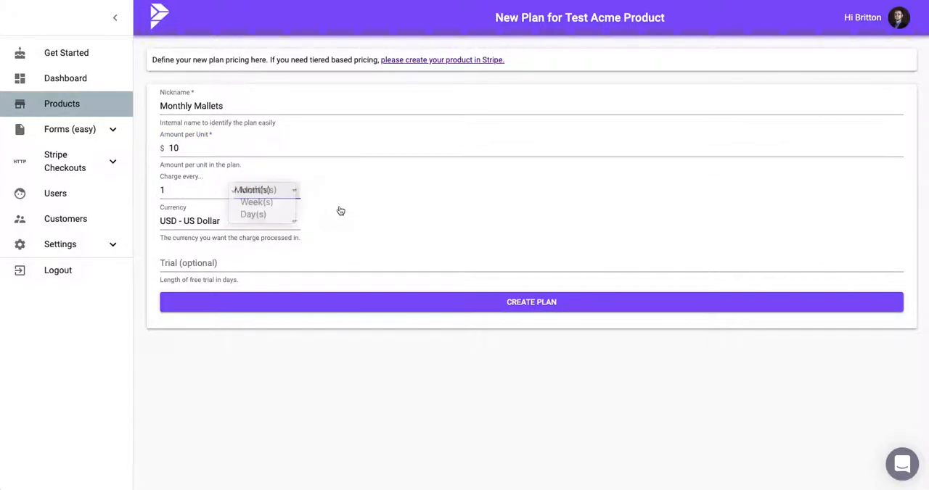
# Give the plan a 7-day free trial and create the plan
pyautogui.click(226, 262)
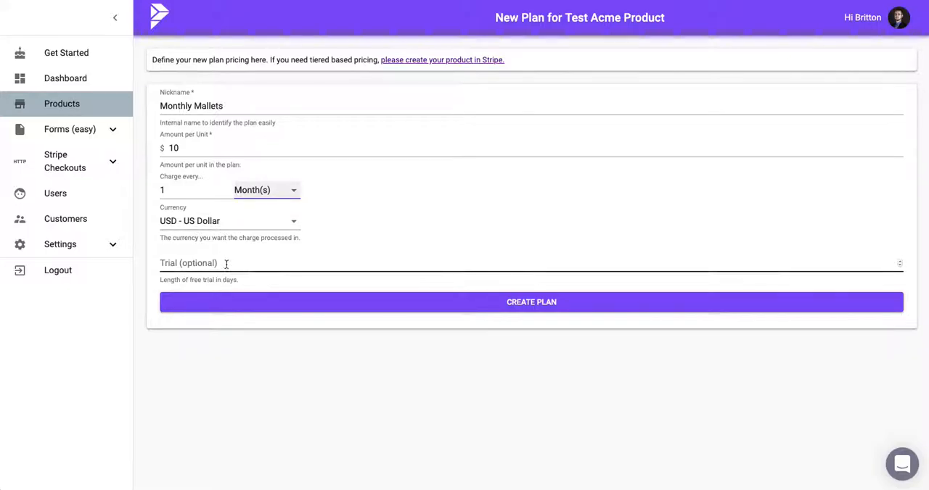
pyautogui.write('7')
pyautogui.click(404, 219)
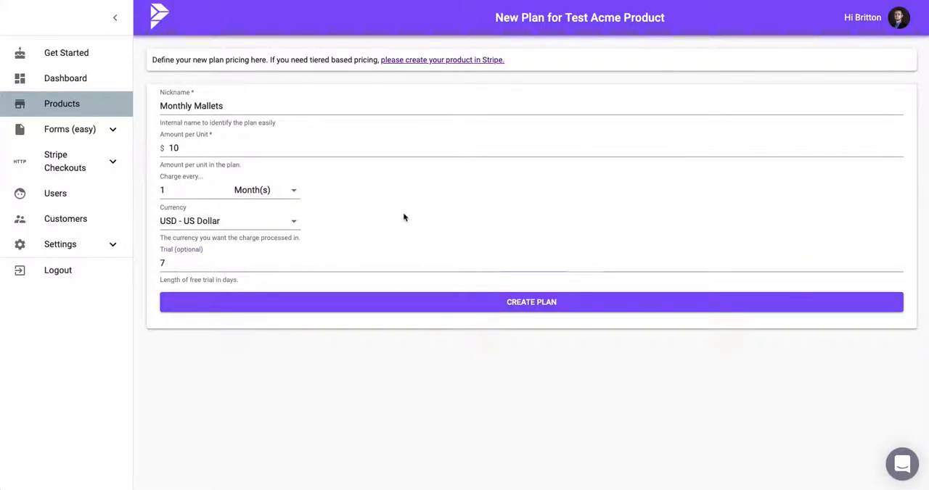
pyautogui.click(387, 304)
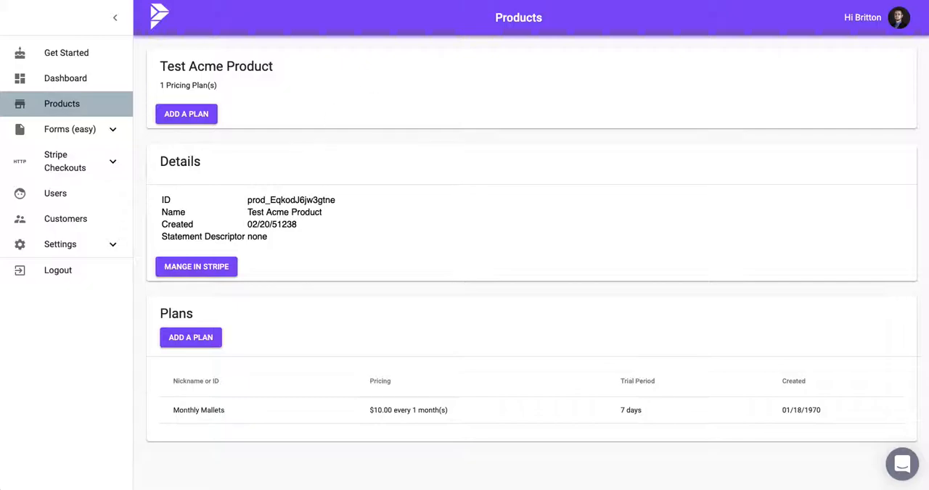
# Create a new form named Mas and continue to the plan selection stage
pyautogui.click(111, 130)
pyautogui.click(90, 160)
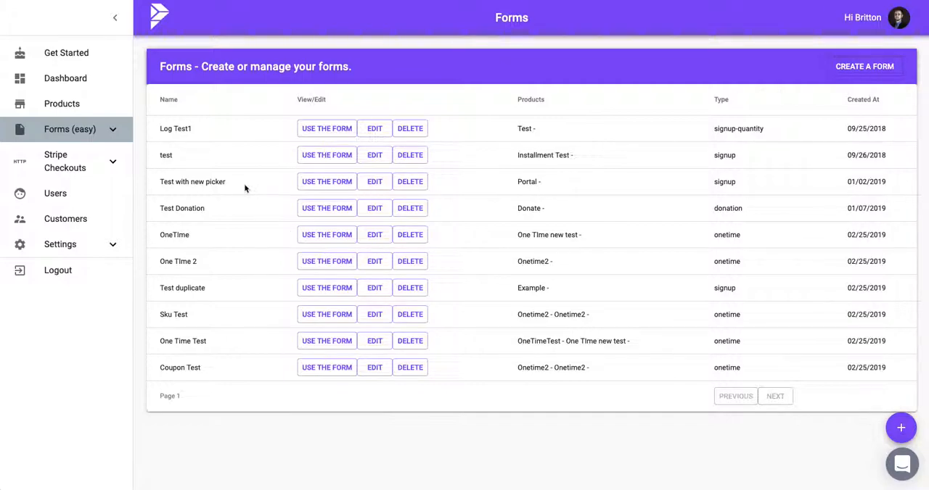
pyautogui.click(856, 69)
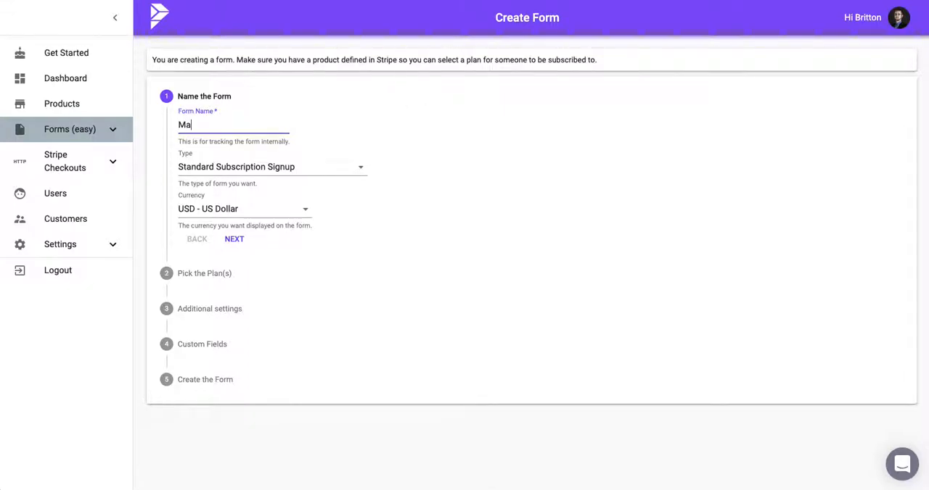
pyautogui.write('s')
pyautogui.click(222, 240)
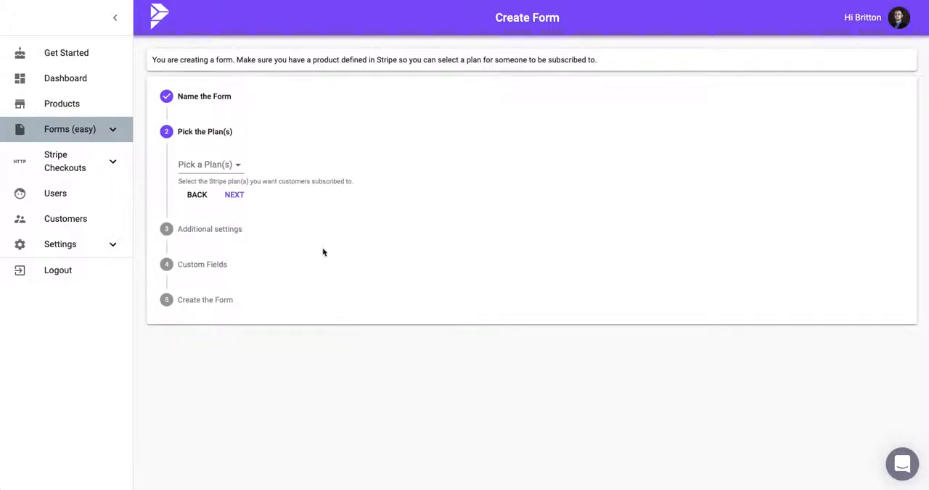
# Select the Monthly Mallets plan under Test Acme Product for the form and continue
pyautogui.click(239, 168)
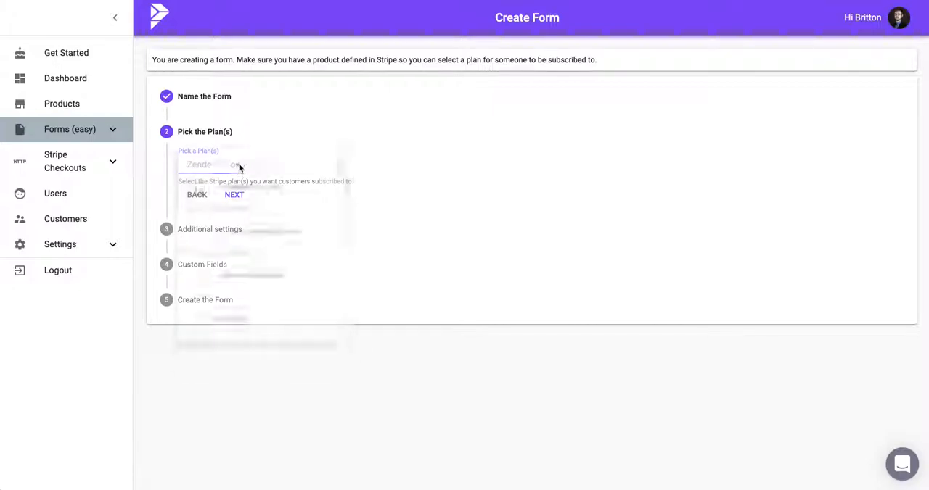
pyautogui.scroll(-5, 312, 232)
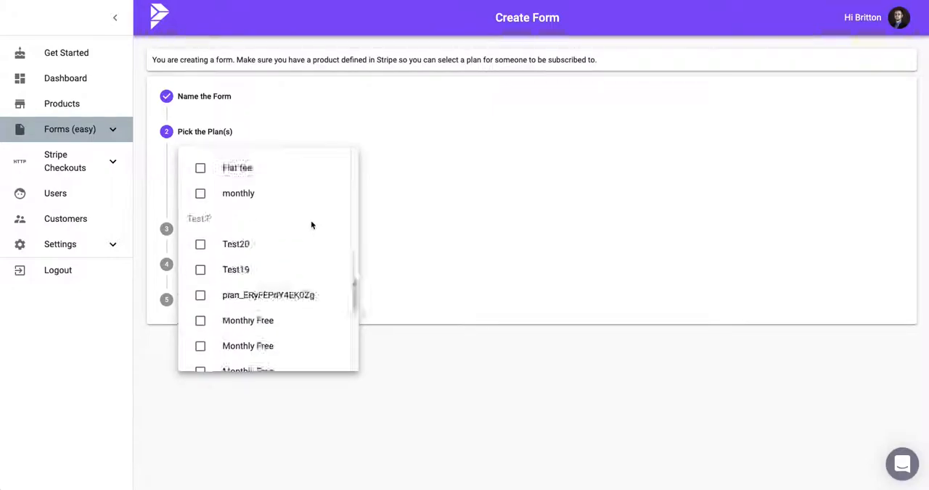
pyautogui.scroll(-5, 312, 226)
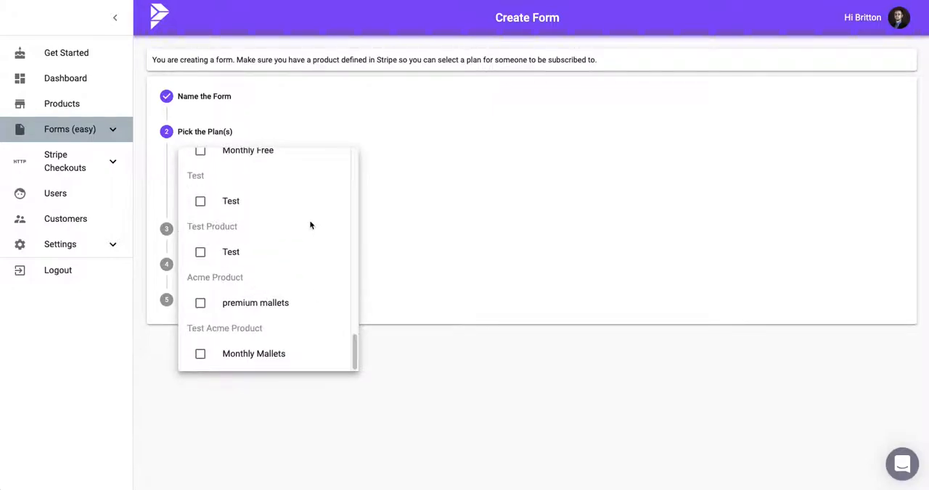
pyautogui.click(202, 357)
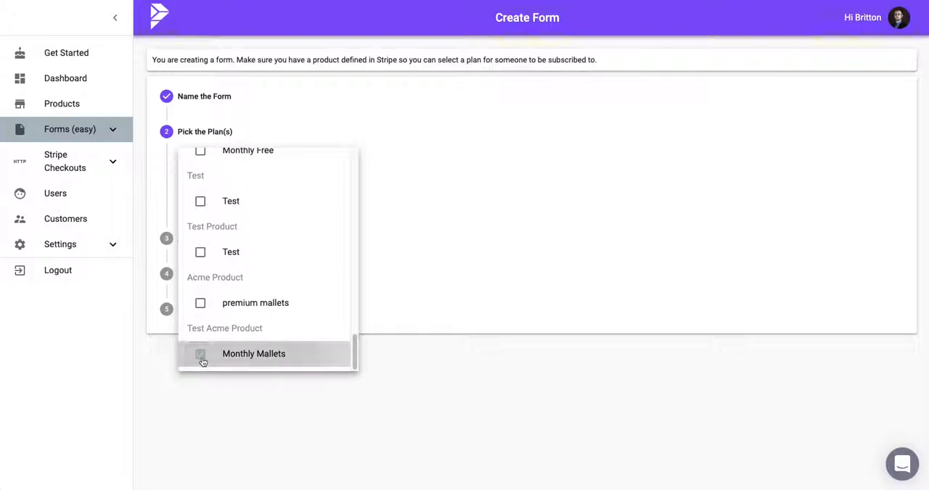
pyautogui.click(558, 378)
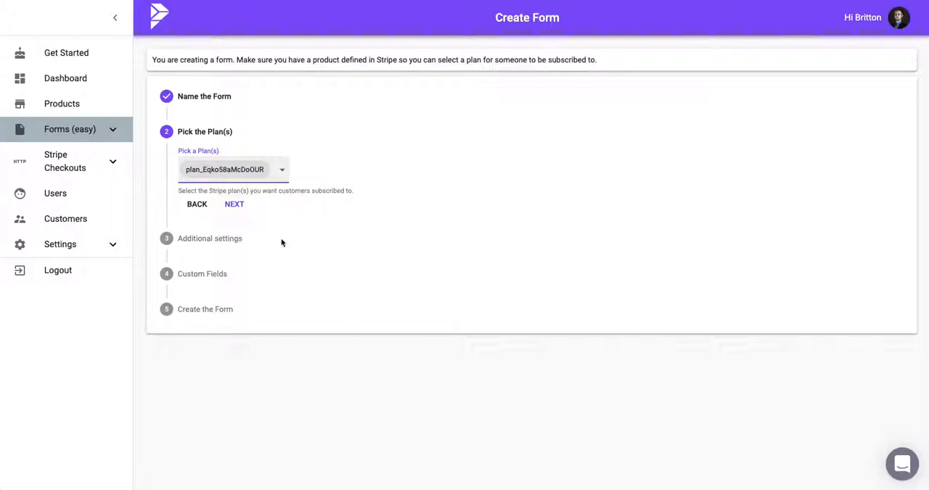
pyautogui.click(231, 205)
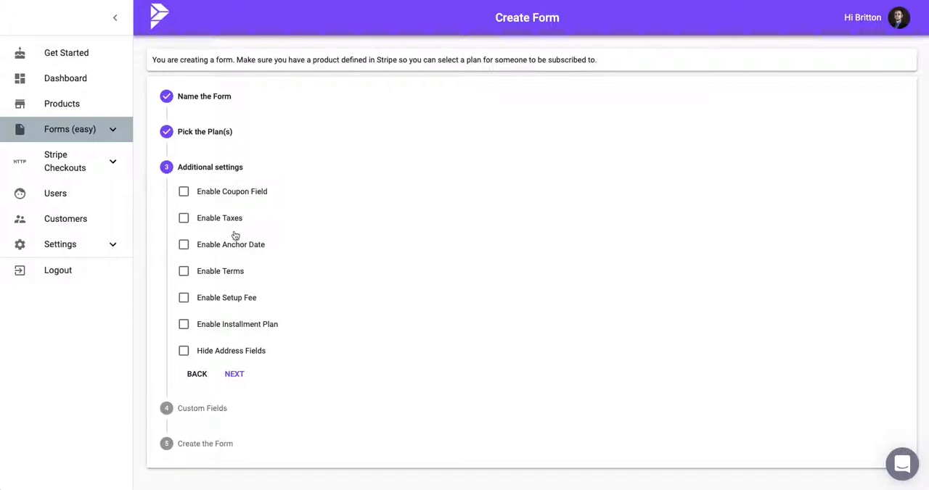
# Enable the Anchor Date option and open the anchor day choices
pyautogui.click(183, 244)
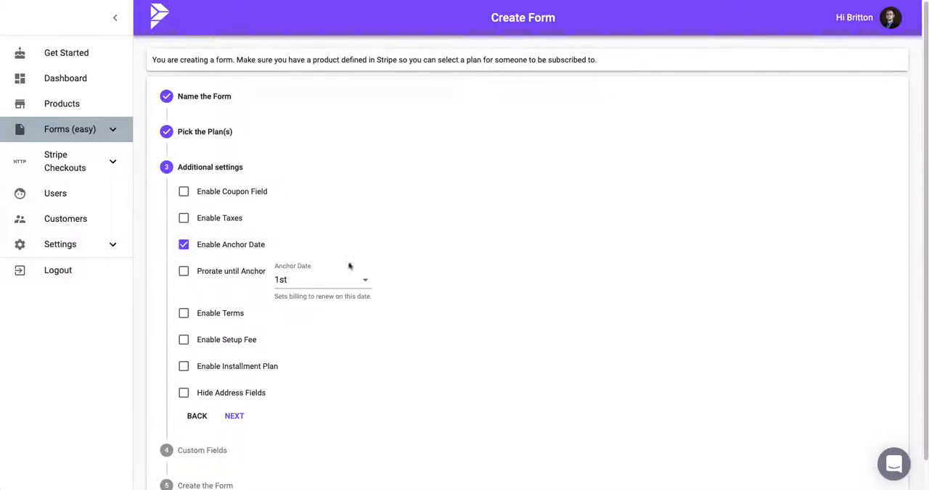
pyautogui.click(341, 283)
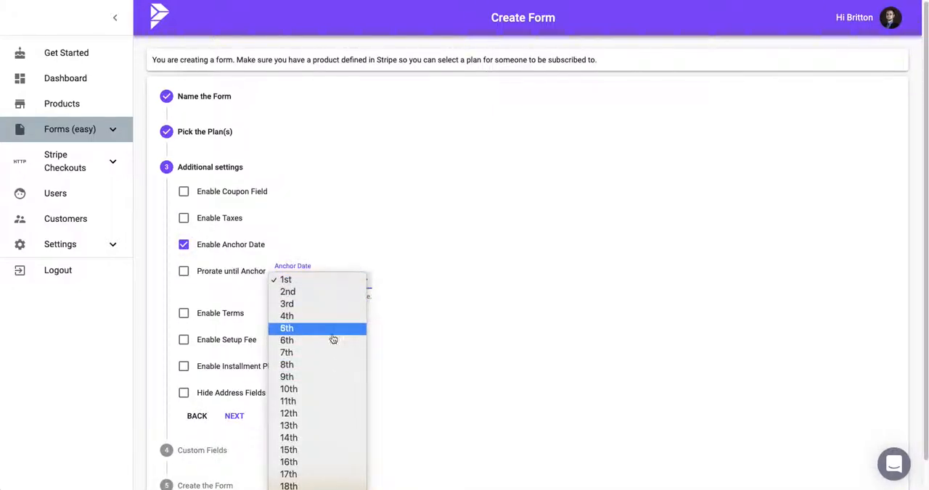
pyautogui.click(394, 336)
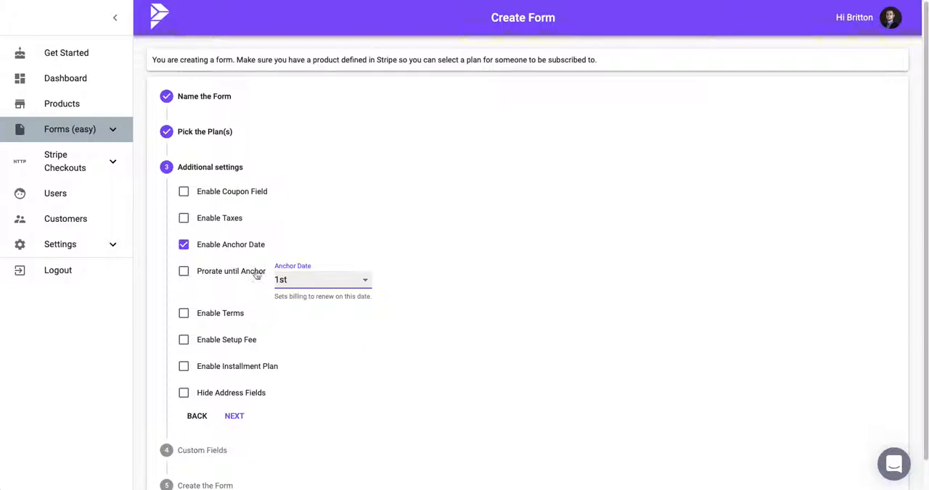
# Switch the prorate, terms and setup fee options on and back off
pyautogui.click(185, 275)
pyautogui.click(182, 274)
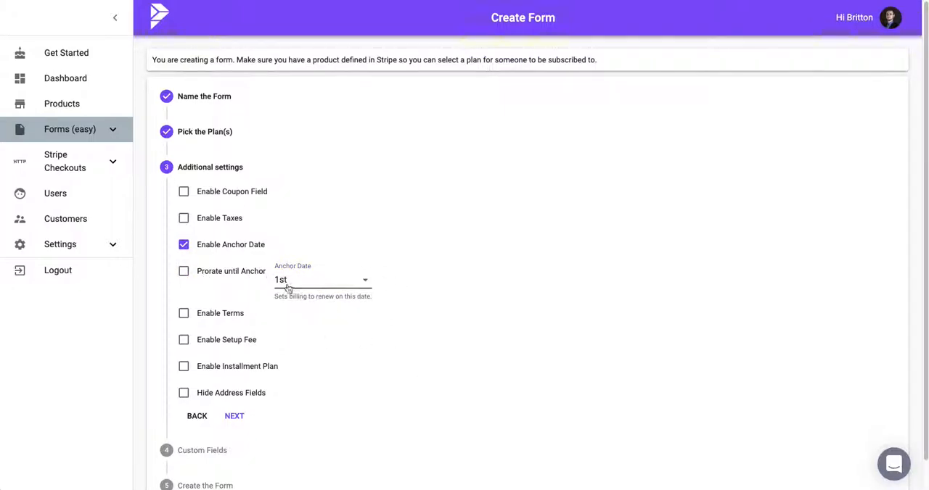
pyautogui.scroll(-1, 350, 344)
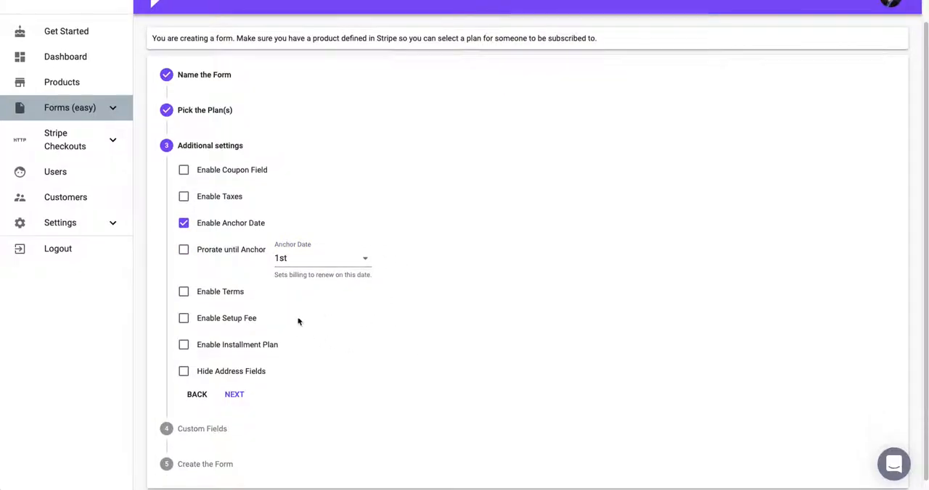
pyautogui.click(183, 292)
pyautogui.click(183, 293)
pyautogui.click(185, 322)
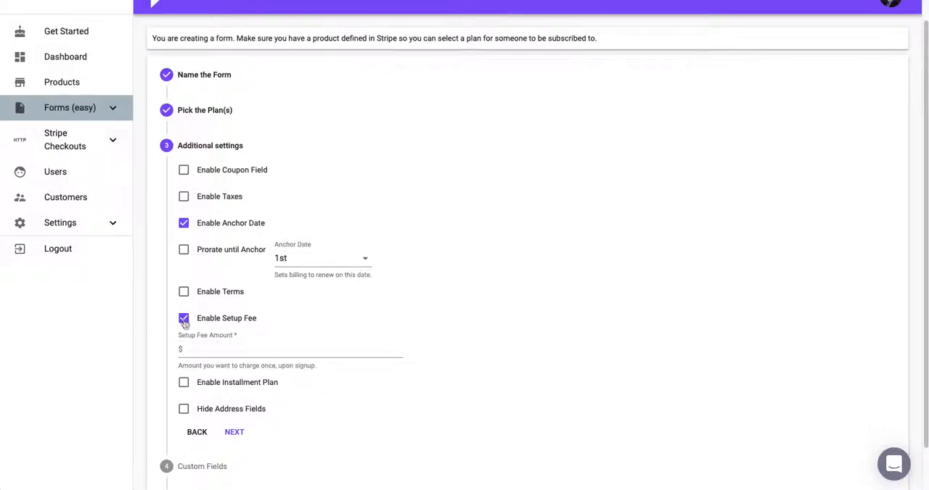
pyautogui.click(185, 321)
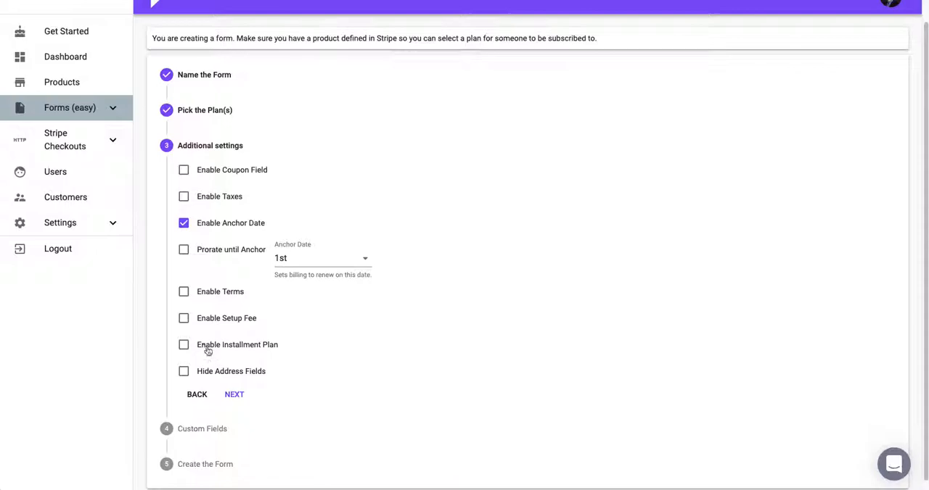
# Try the installment plan option, enable Hide Address Fields instead, and continue to custom fields
pyautogui.click(184, 346)
pyautogui.click(210, 377)
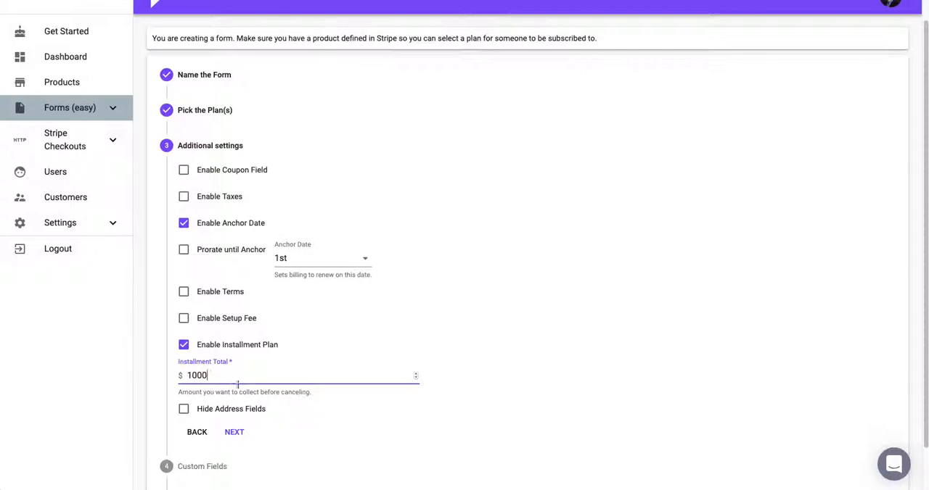
pyautogui.click(182, 348)
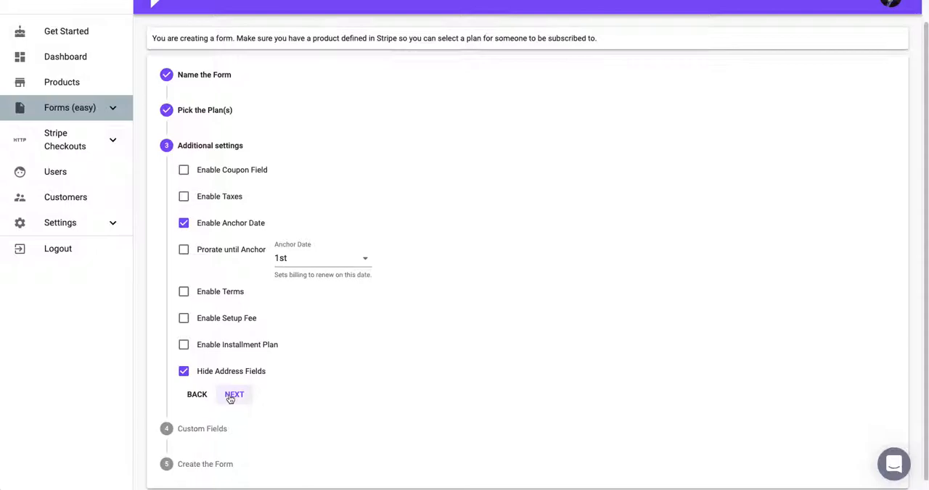
pyautogui.click(232, 396)
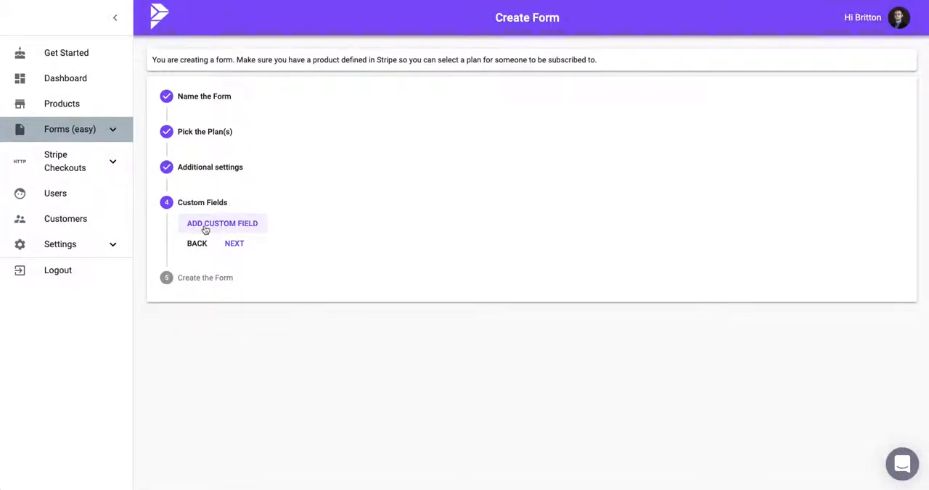
# Add a required custom field named Phone Number and continue to the redirect URL stage
pyautogui.click(205, 229)
pyautogui.tripleClick(211, 231)
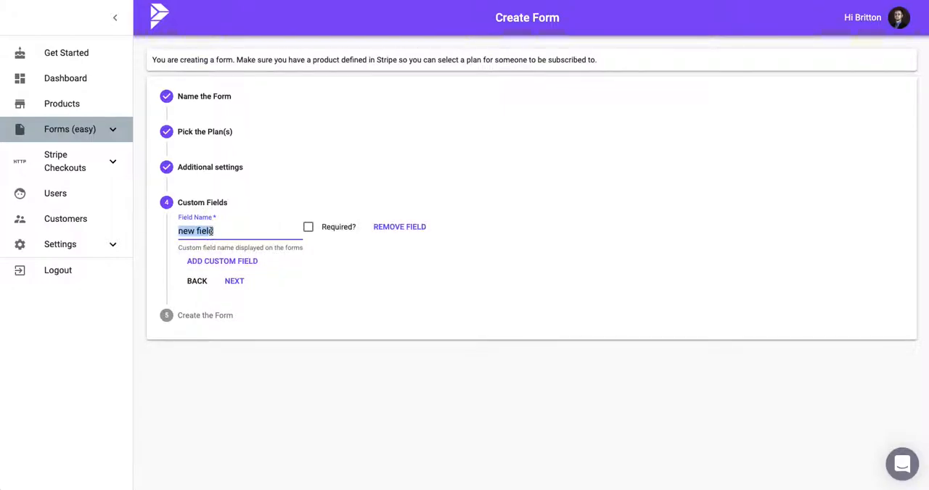
pyautogui.write('Phoen')
pyautogui.write(' Number')
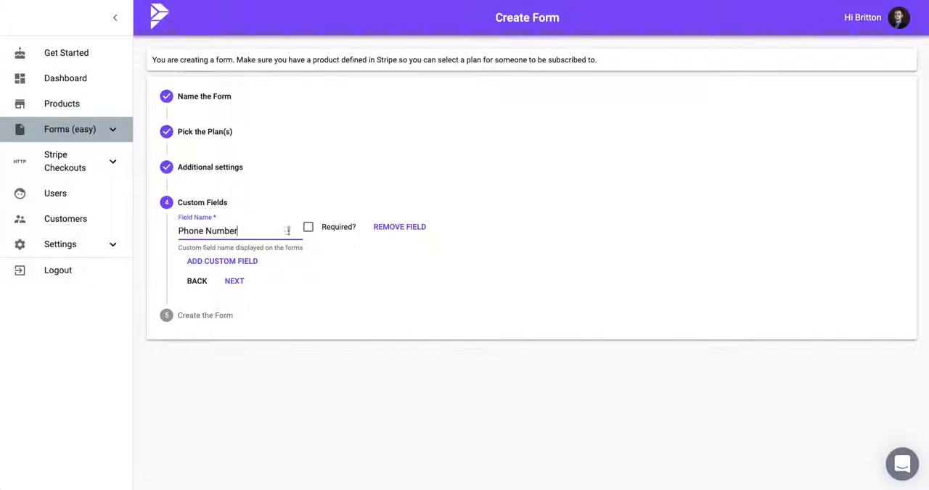
pyautogui.click(310, 228)
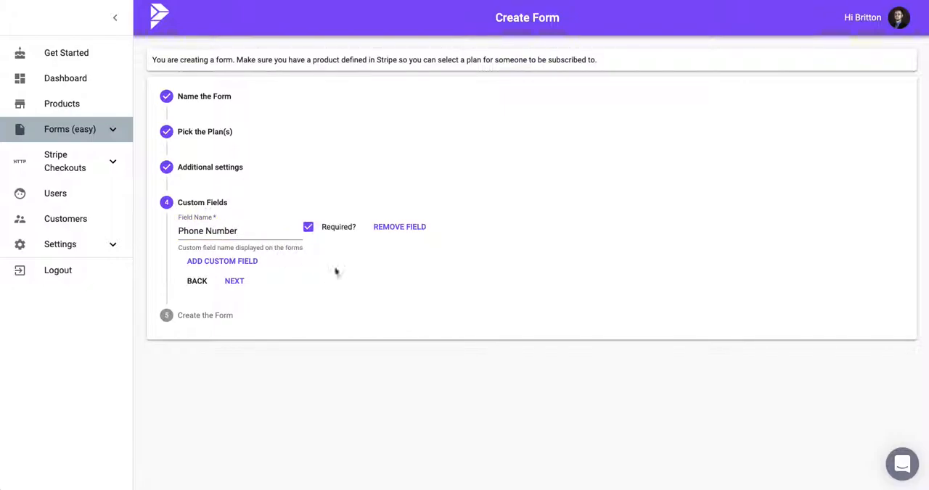
pyautogui.click(227, 285)
pyautogui.doubleClick(199, 281)
pyautogui.click(199, 270)
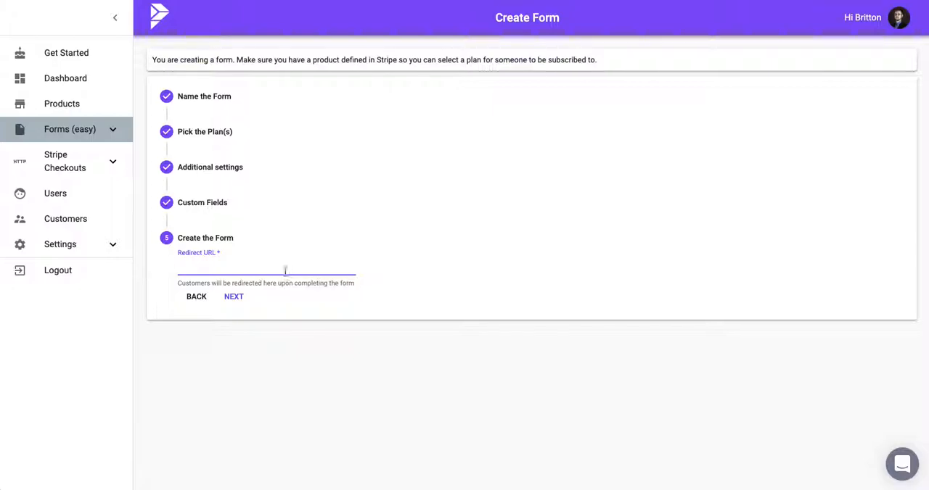
# Create the form and copy its unique signup URL
pyautogui.click(239, 296)
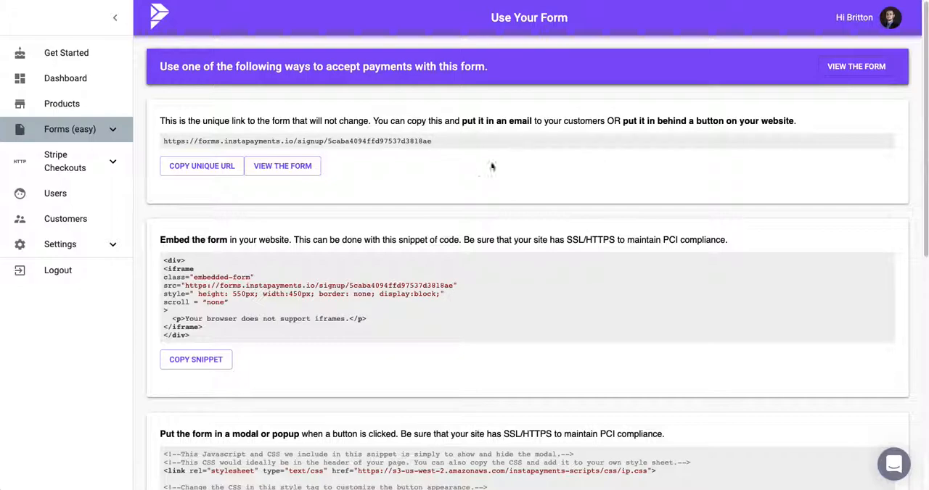
pyautogui.moveTo(478, 142); pyautogui.dragTo(161, 141)
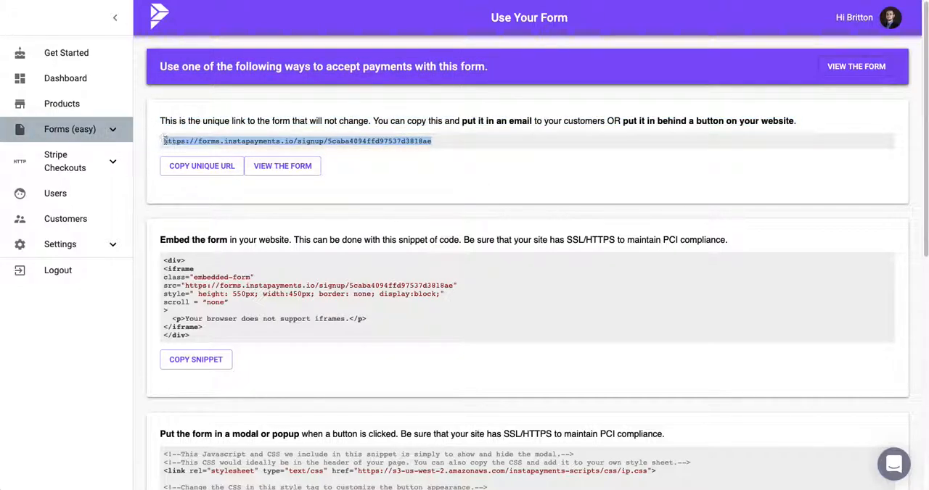
pyautogui.moveTo(438, 146); pyautogui.dragTo(327, 145)
pyautogui.click(376, 161)
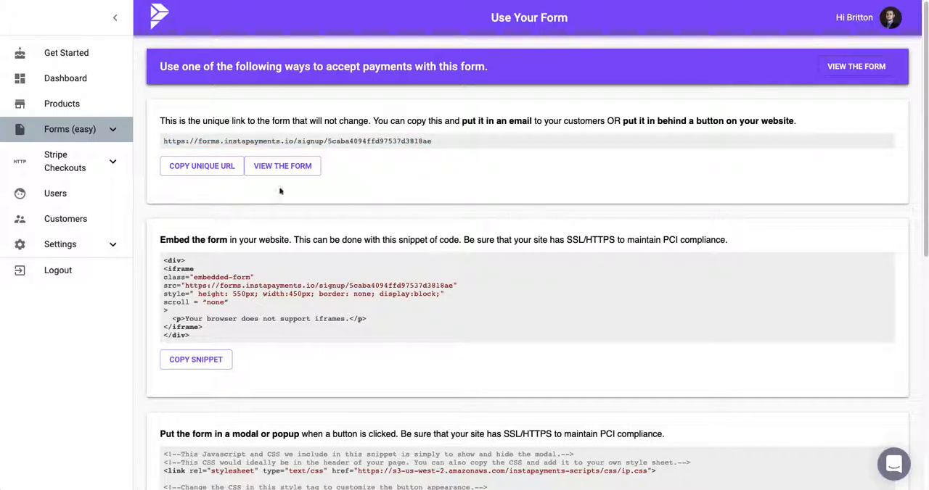
pyautogui.click(212, 170)
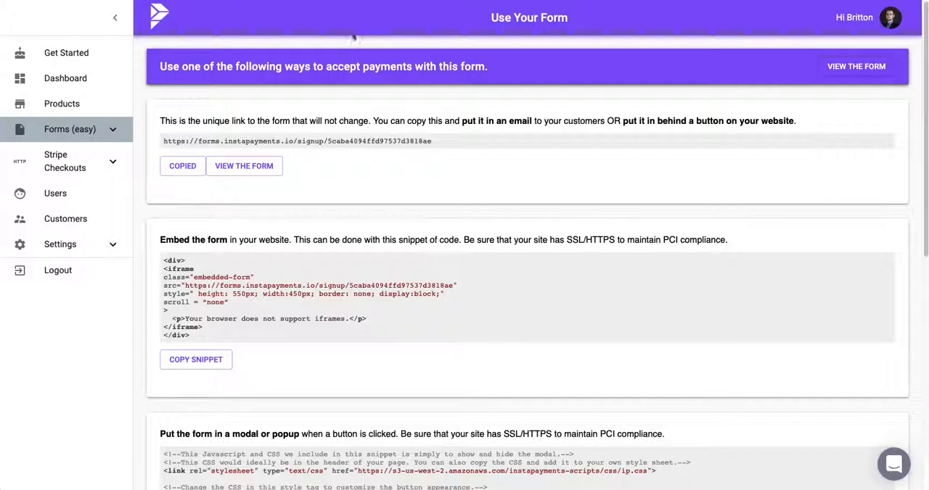
# Open the copied form URL in a new browser tab and examine the signup form's name, email and phone fields
pyautogui.hotkey('ctrl', 't')
pyautogui.hotkey('ctrl', 'v')
pyautogui.press('Return')
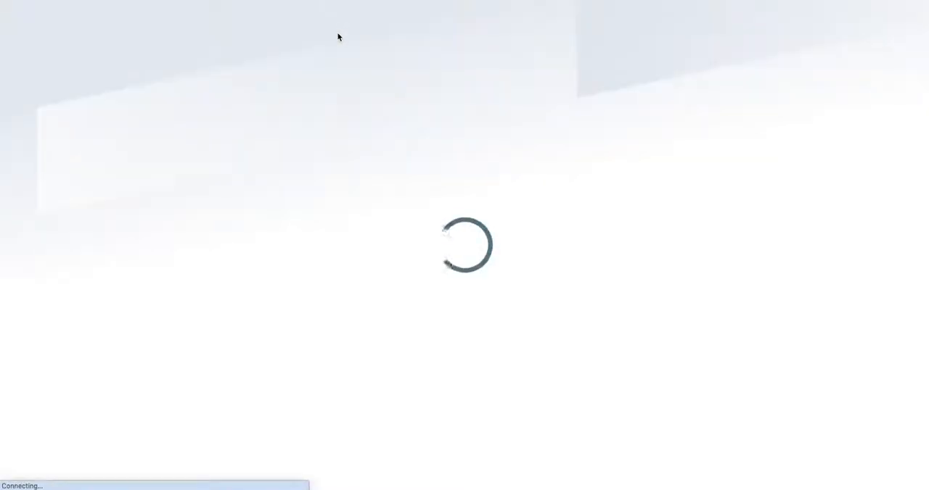
pyautogui.click(346, 183)
pyautogui.moveTo(346, 183); pyautogui.dragTo(473, 182)
pyautogui.click(570, 187)
pyautogui.click(491, 189)
pyautogui.click(318, 311)
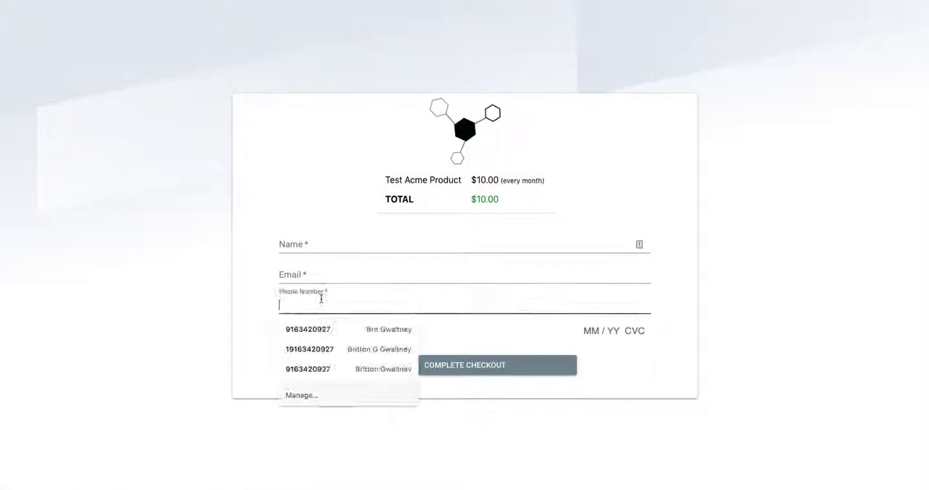
pyautogui.click(310, 269)
pyautogui.click(311, 245)
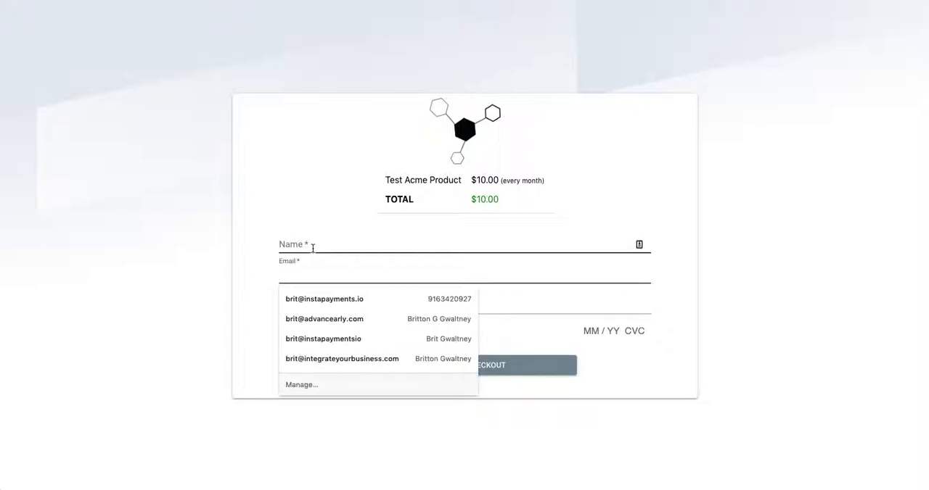
pyautogui.click(259, 235)
pyautogui.click(314, 331)
pyautogui.click(349, 350)
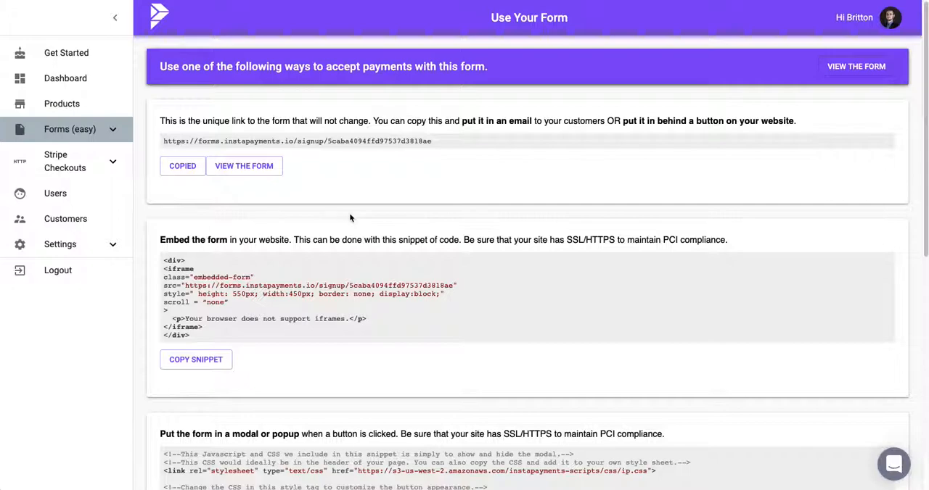
# Review the embed and popup code snippets offered for the form
pyautogui.moveTo(218, 328); pyautogui.dragTo(157, 260)
pyautogui.click(460, 323)
pyautogui.scroll(-1, 376, 321)
pyautogui.scroll(-5, 375, 321)
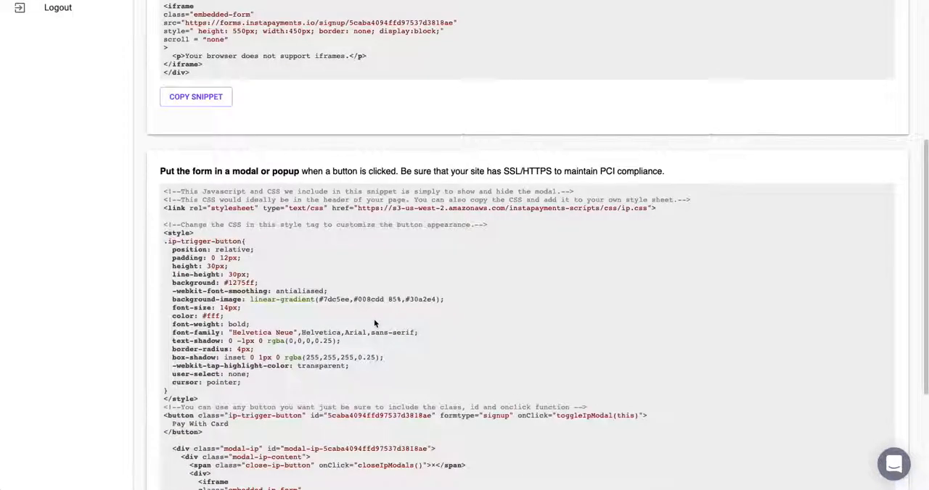
pyautogui.scroll(-2, 375, 324)
pyautogui.scroll(2, 375, 324)
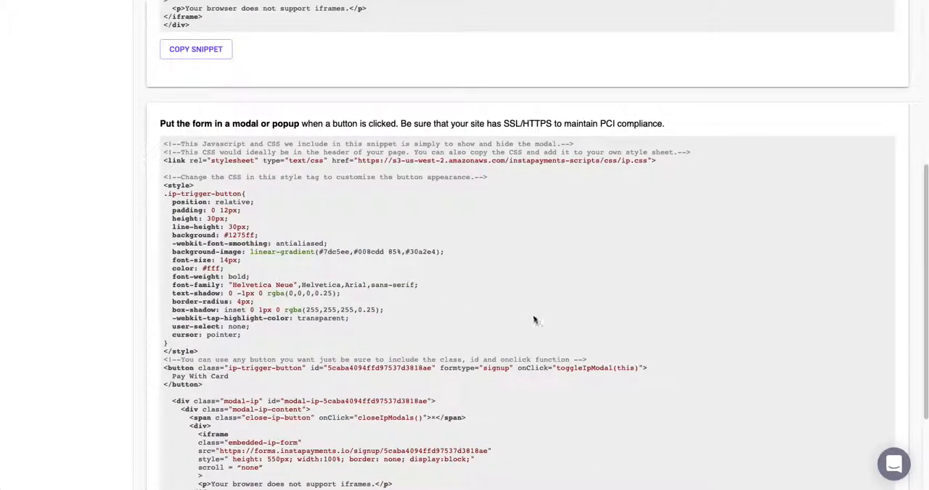
pyautogui.scroll(1, 541, 308)
pyautogui.scroll(-2, 533, 290)
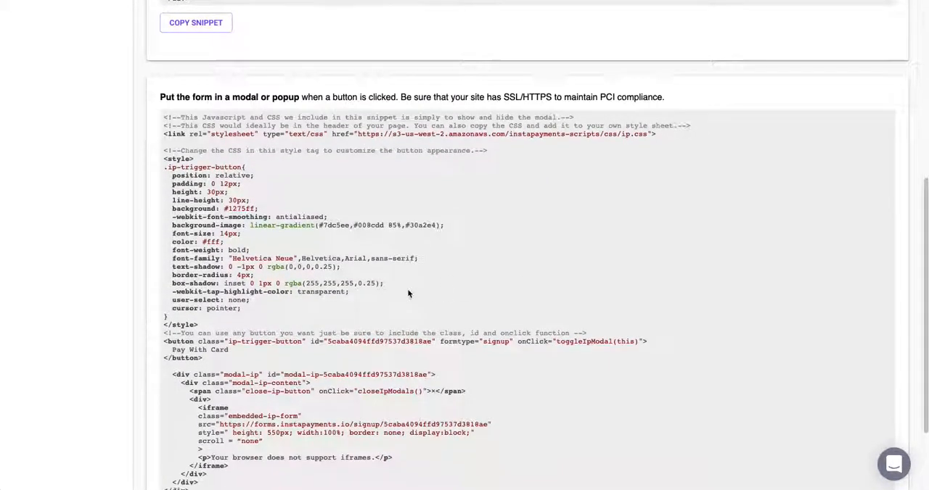
pyautogui.moveTo(229, 467); pyautogui.dragTo(167, 419)
pyautogui.click(166, 421)
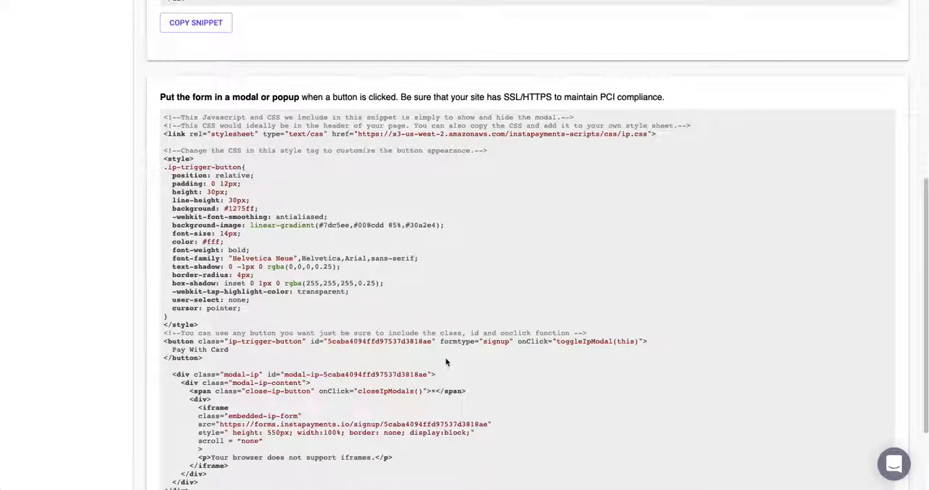
pyautogui.scroll(-2, 442, 363)
pyautogui.scroll(-1, 441, 363)
pyautogui.scroll(-1, 333, 381)
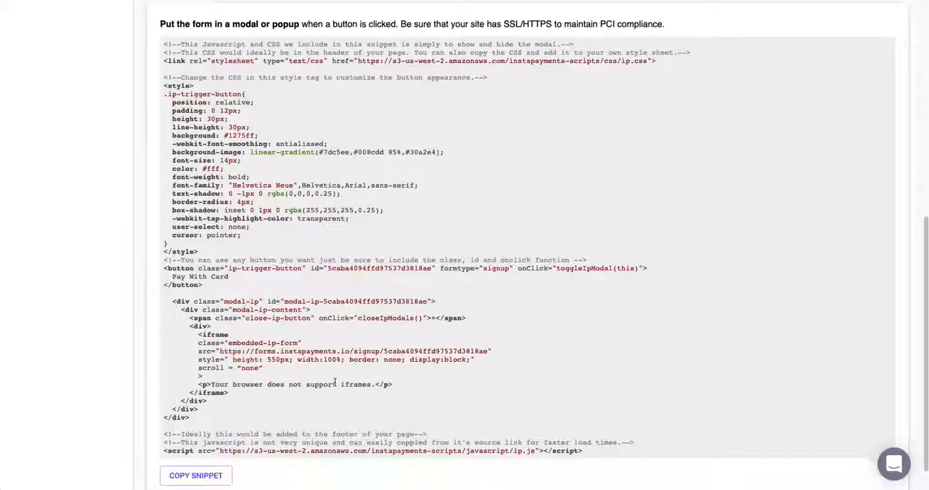
pyautogui.scroll(10, 336, 384)
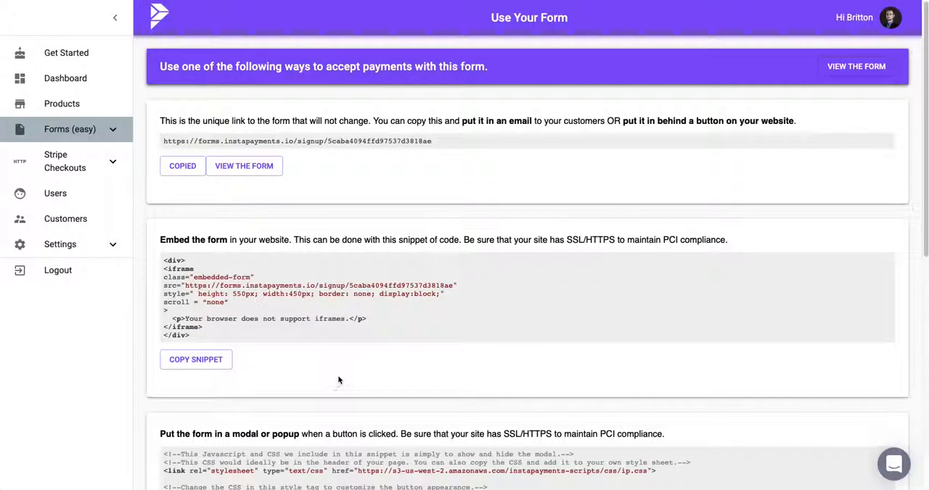
pyautogui.moveTo(461, 122); pyautogui.dragTo(533, 141)
pyautogui.click(660, 106)
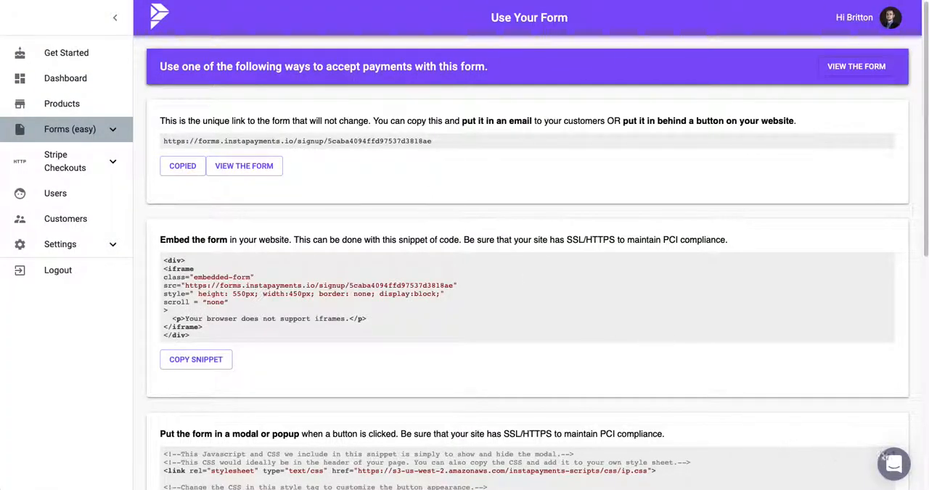
pyautogui.click(891, 466)
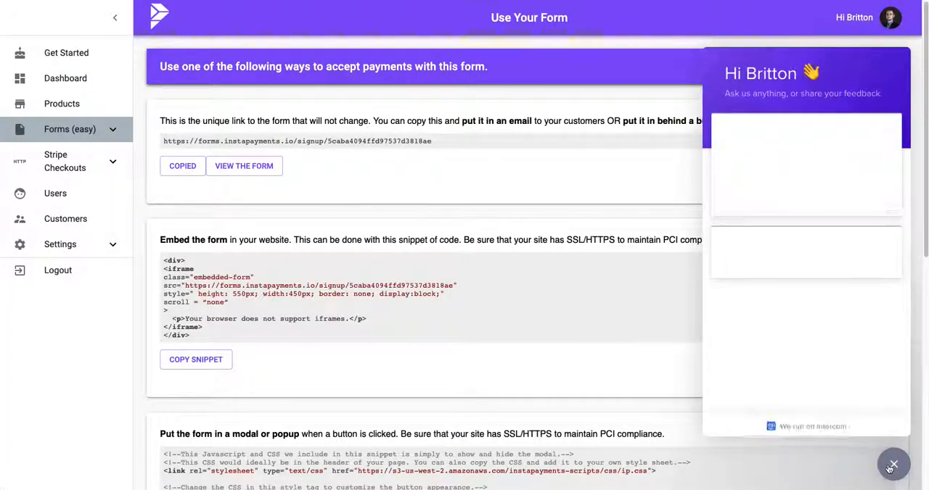
pyautogui.click(892, 466)
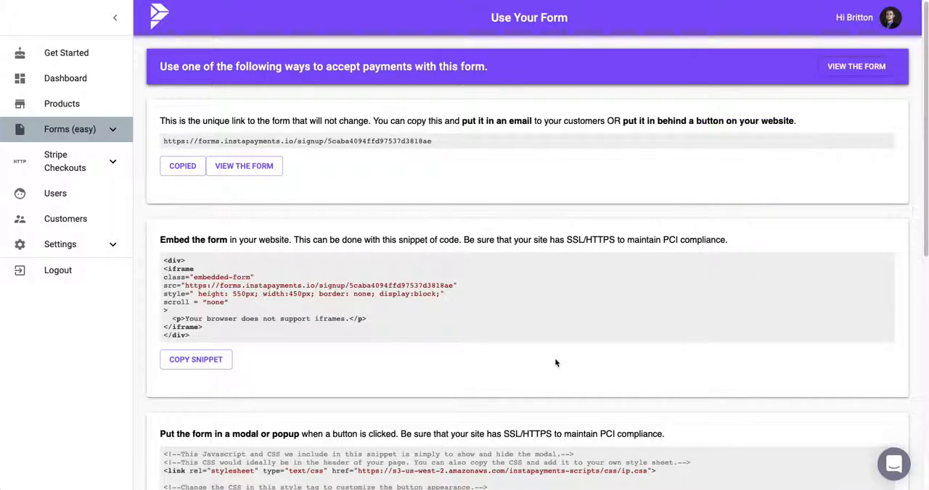